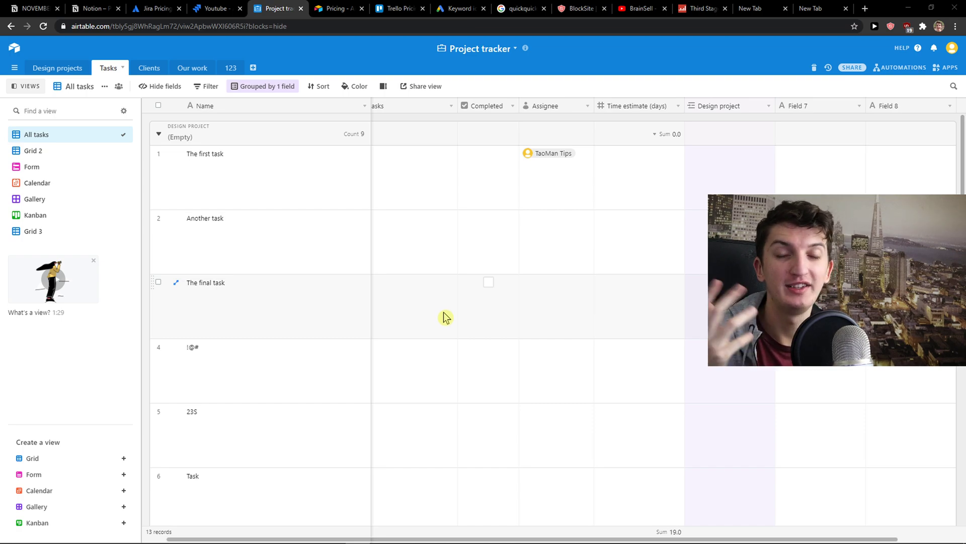
Switch from the Airtable Tasks grid to the Jira Pricing browser tab
{"action": "left_click", "coordinate": [149, 6]}
{"action": "left_click", "coordinate": [196, 10]}
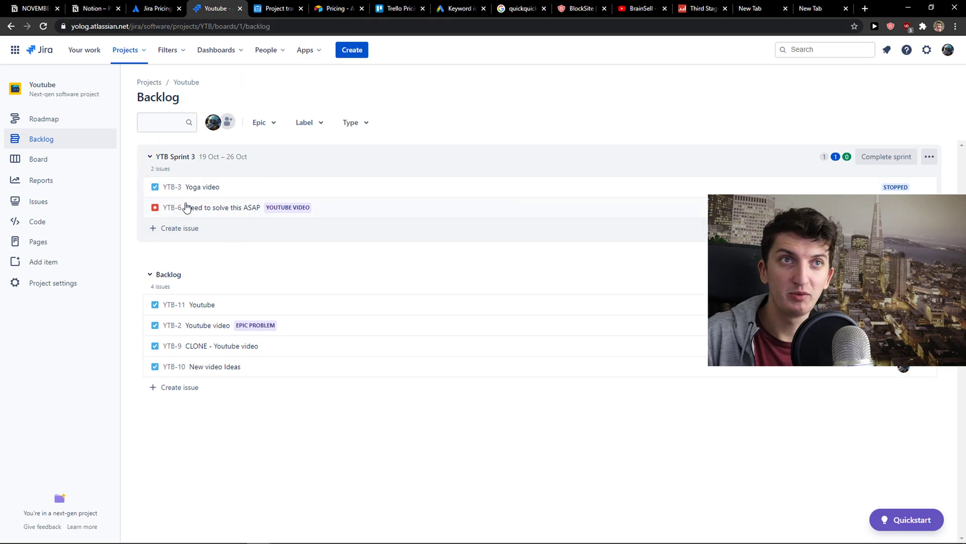
Check the sprint board and reports, then move the Youtube video epic to start 2020/12/04
{"action": "left_click", "coordinate": [74, 160]}
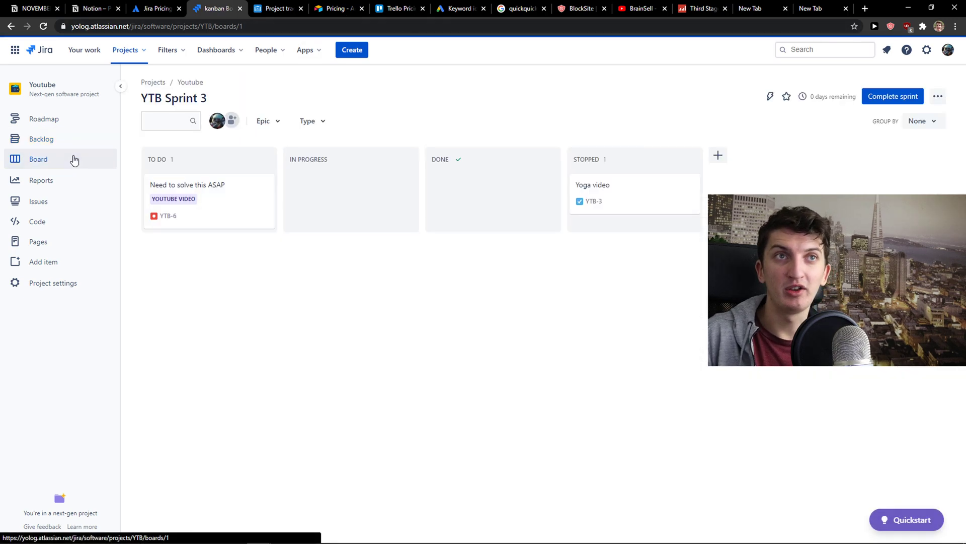
{"action": "left_click", "coordinate": [56, 188]}
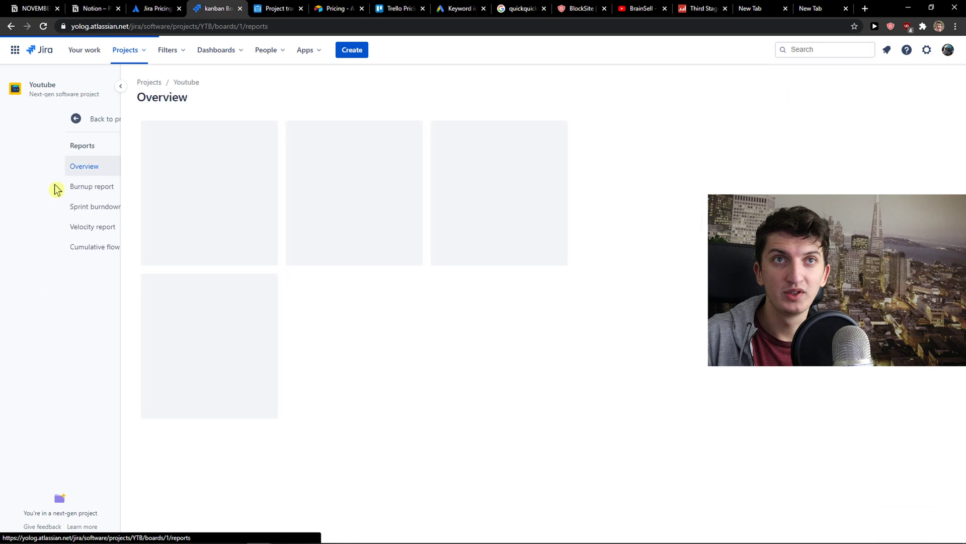
{"action": "left_click", "coordinate": [20, 119]}
{"action": "left_click", "coordinate": [64, 124]}
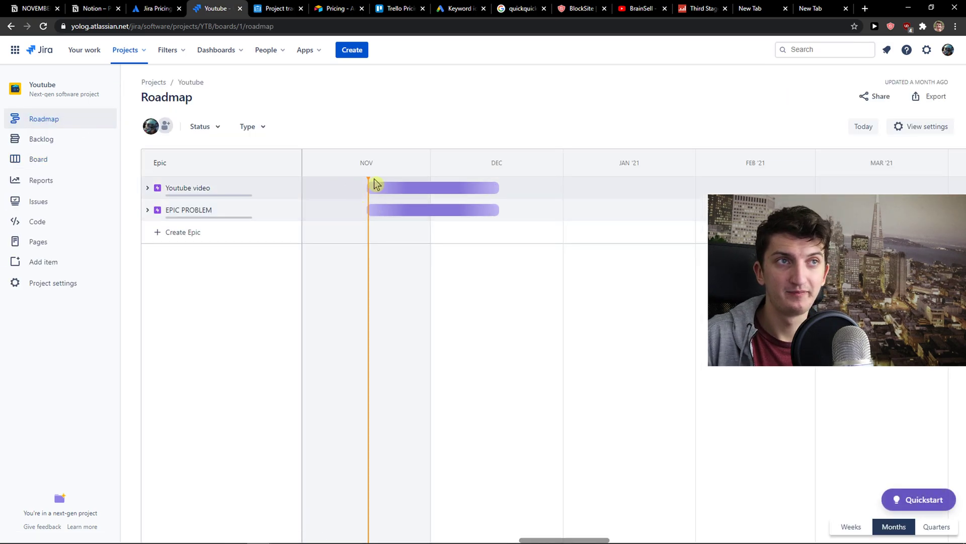
{"action": "left_click_drag", "start_coordinate": [387, 195], "coordinate": [507, 196]}
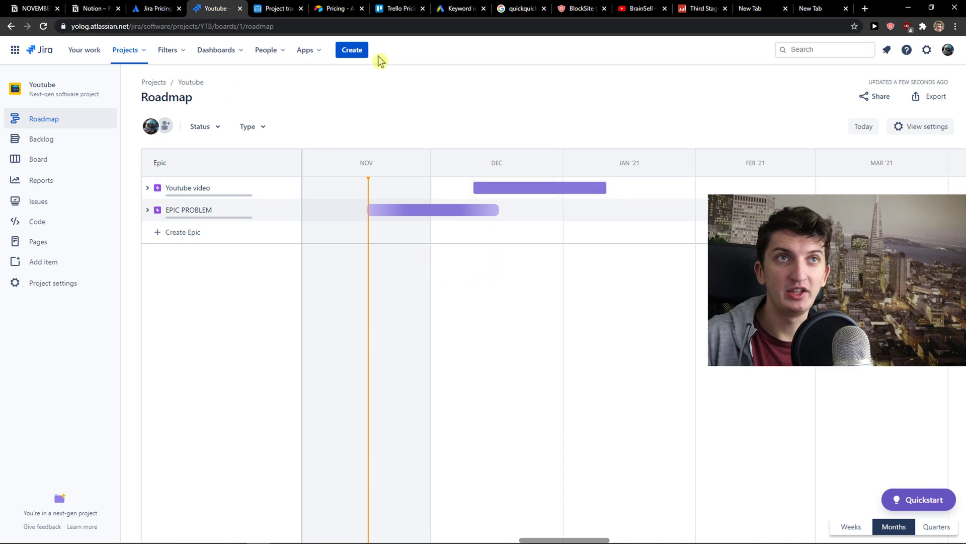
{"action": "left_click", "coordinate": [347, 52]}
{"action": "left_click", "coordinate": [343, 186]}
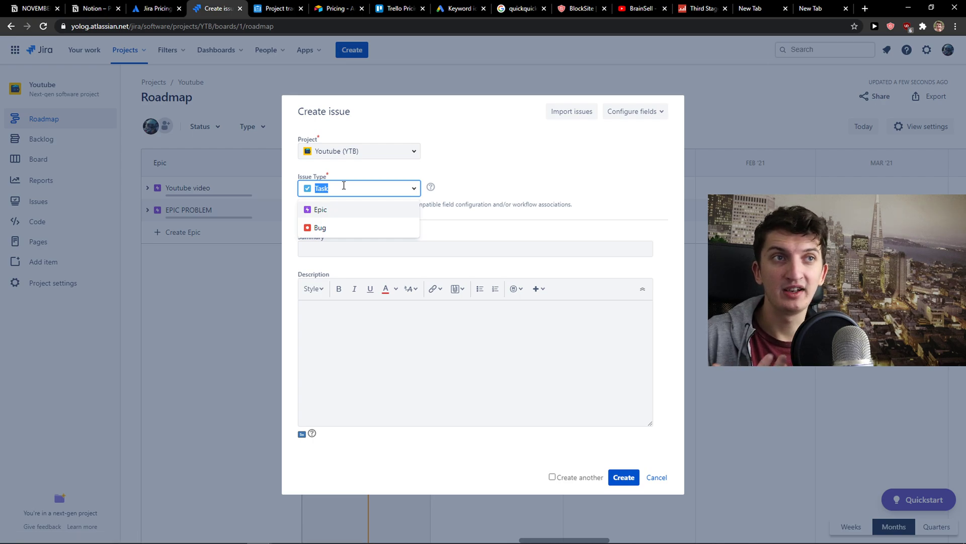
{"action": "left_click", "coordinate": [729, 122]}
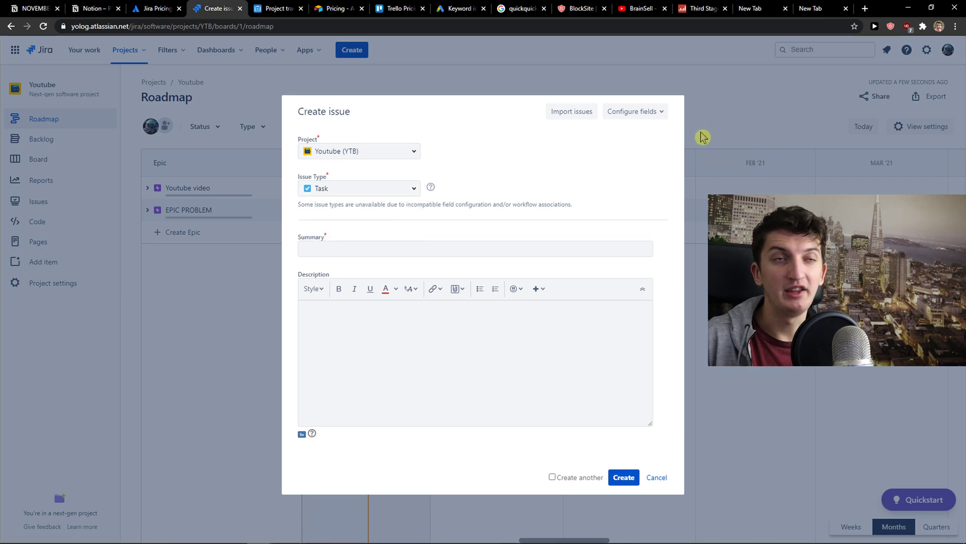
{"action": "left_click", "coordinate": [656, 477]}
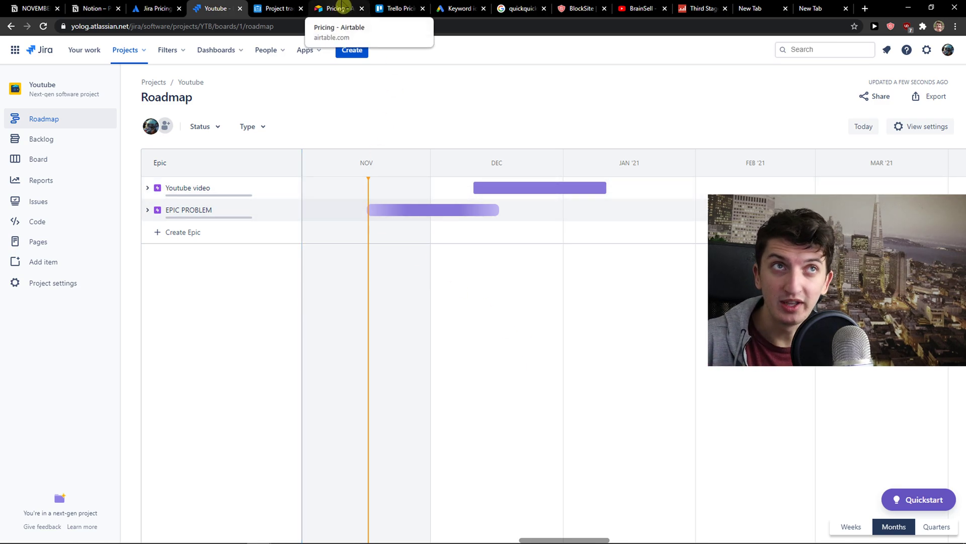
Glance at Airtable's pricing page, then go to the Airtable home page listing all bases
{"action": "left_click", "coordinate": [343, 6]}
{"action": "left_click", "coordinate": [275, 6]}
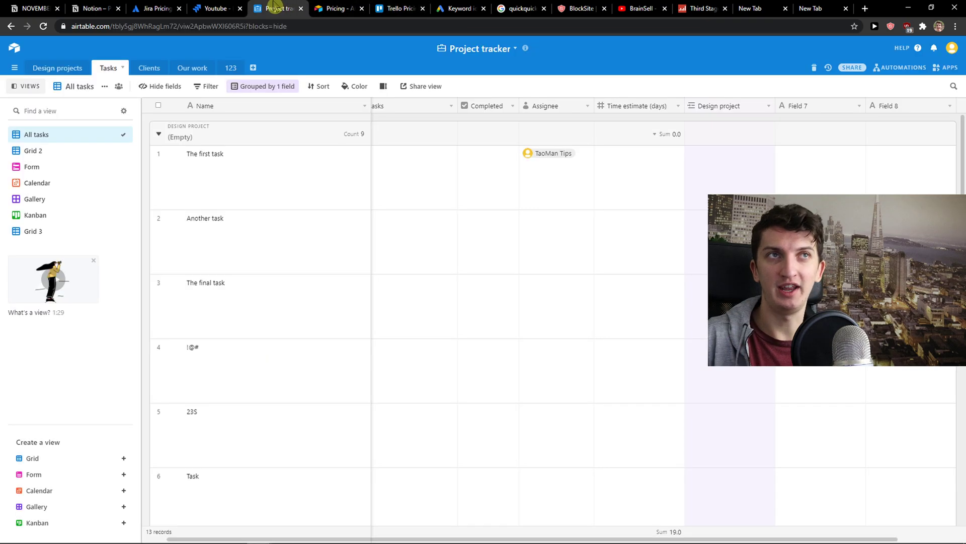
{"action": "left_click", "coordinate": [14, 48]}
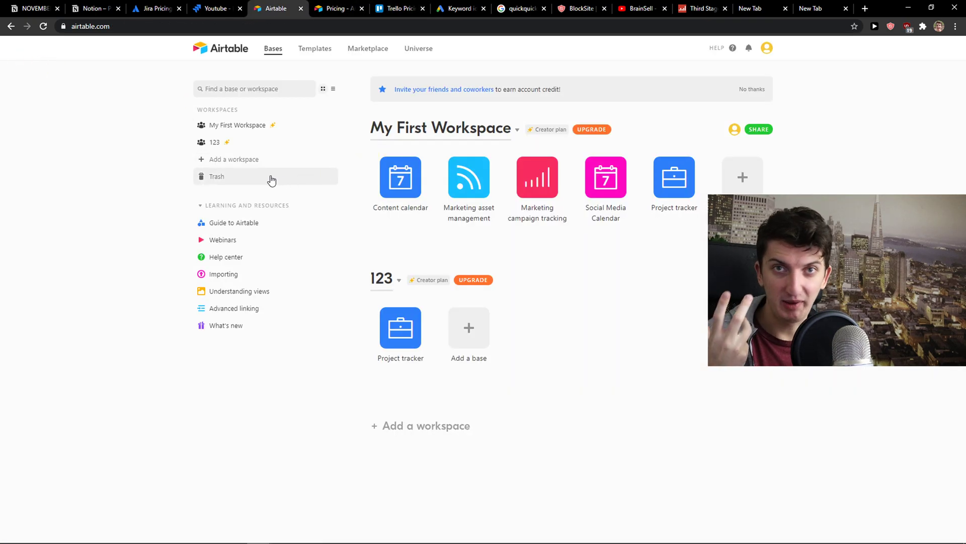
Open the Project tracker base's Tasks table and briefly check the add-table options
{"action": "left_click", "coordinate": [391, 322]}
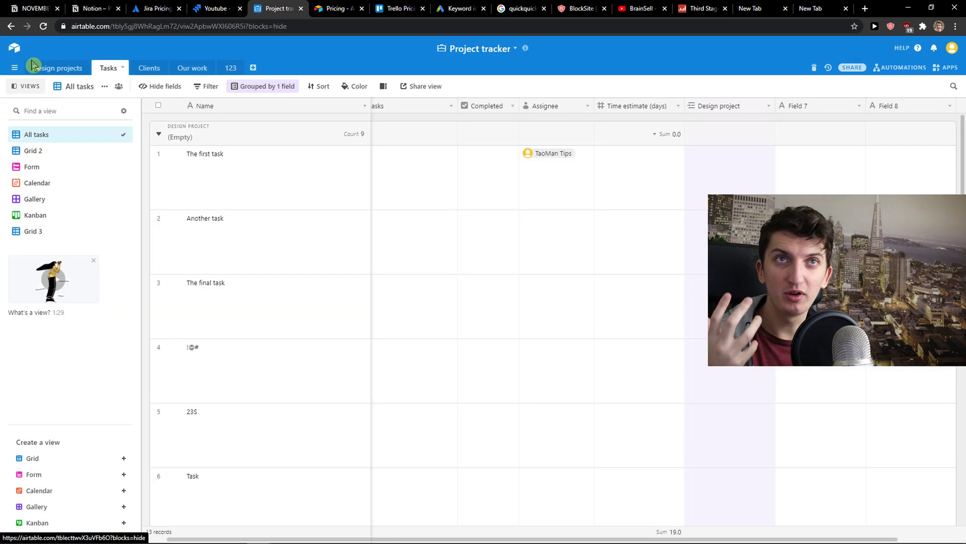
{"action": "left_click", "coordinate": [253, 68]}
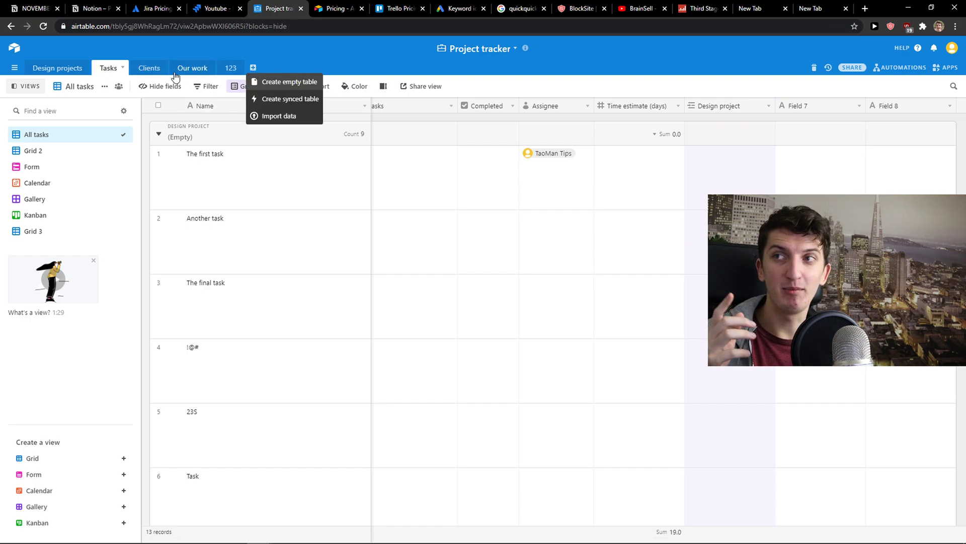
{"action": "left_click", "coordinate": [253, 68]}
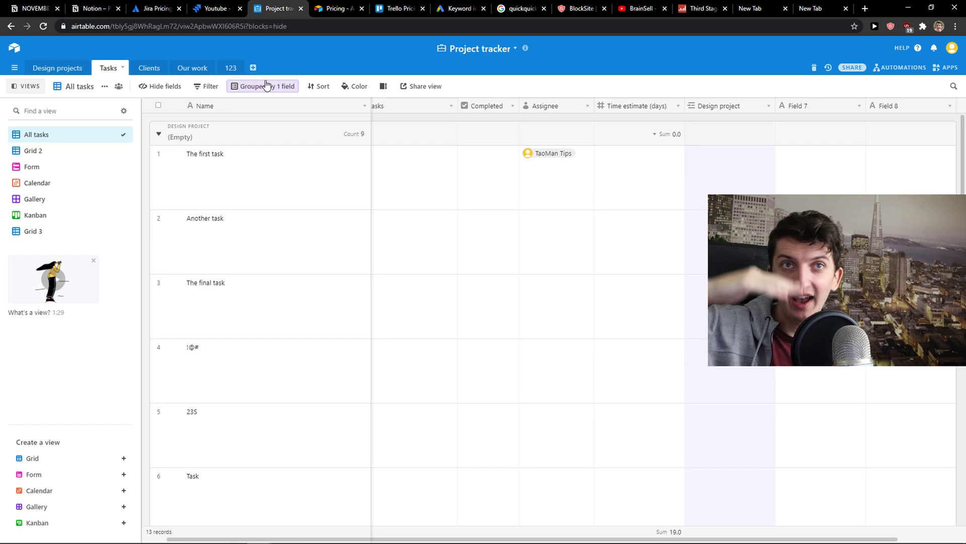
{"action": "left_click", "coordinate": [149, 70]}
{"action": "left_click", "coordinate": [197, 69]}
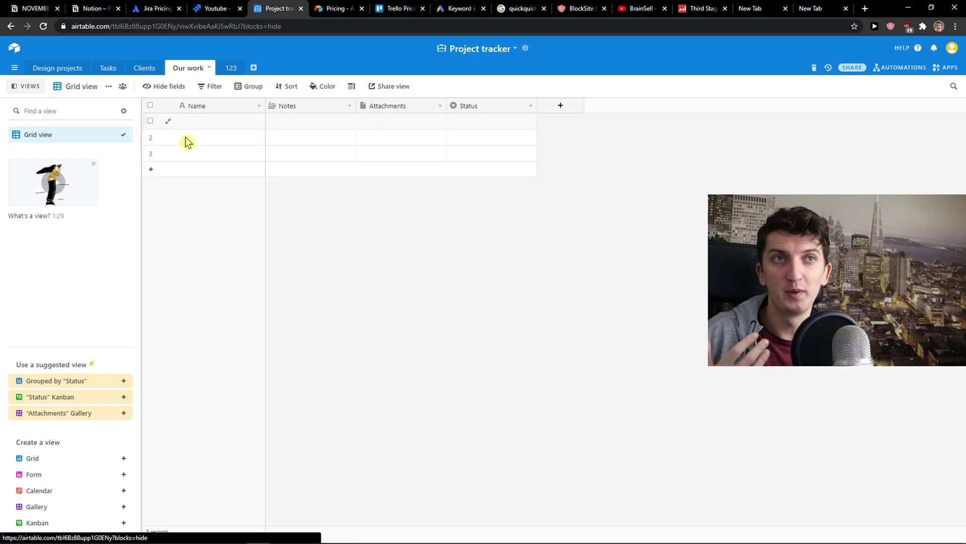
{"action": "left_click", "coordinate": [58, 69]}
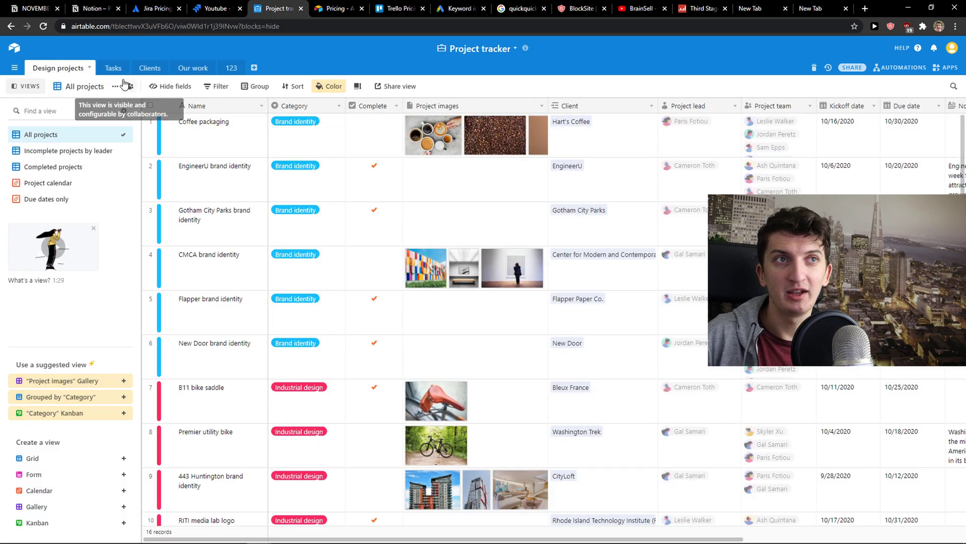
{"action": "left_click", "coordinate": [112, 69]}
{"action": "scroll", "coordinate": [317, 199], "scroll_direction": "down", "scroll_amount": 2}
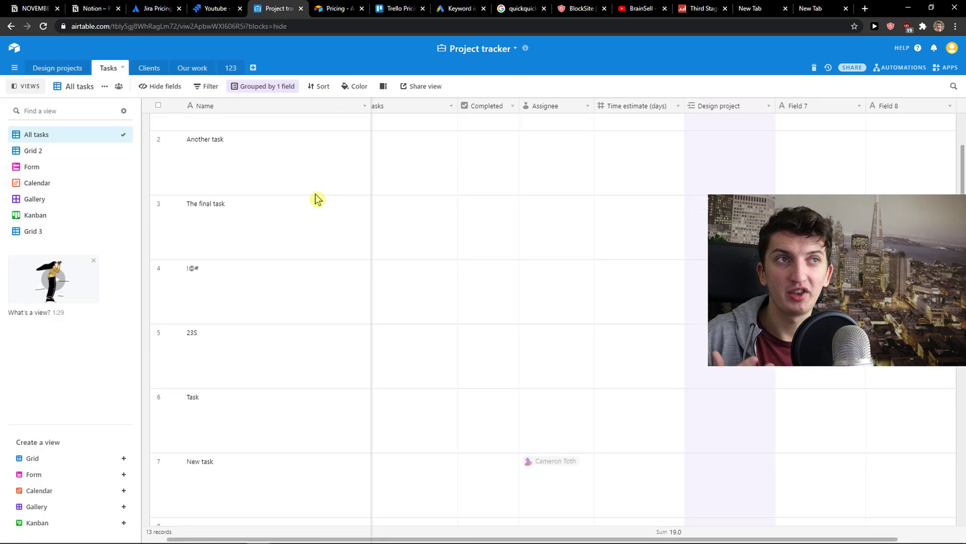
{"action": "scroll", "coordinate": [282, 217], "scroll_direction": "down", "scroll_amount": 5}
{"action": "scroll", "coordinate": [254, 229], "scroll_direction": "up", "scroll_amount": 7}
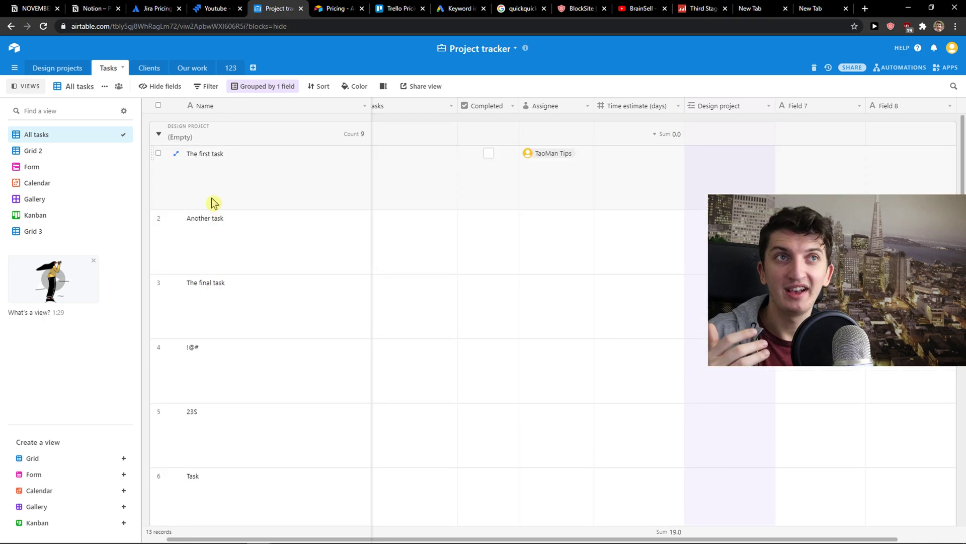
{"action": "left_click", "coordinate": [66, 155]}
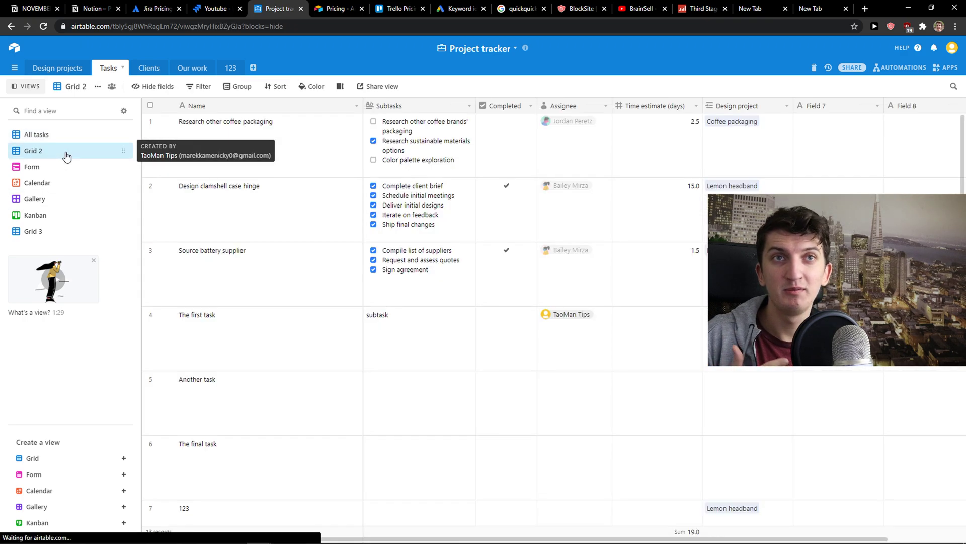
{"action": "left_click", "coordinate": [61, 168]}
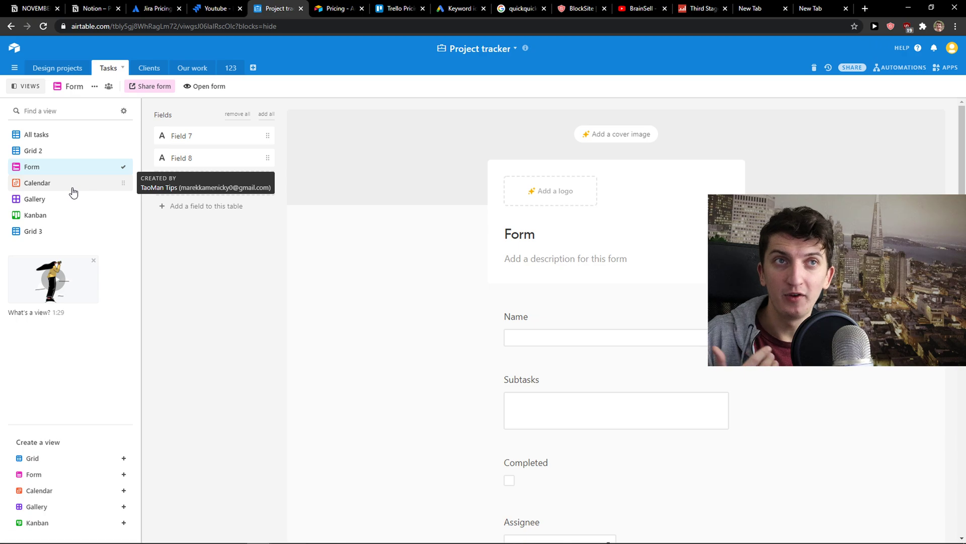
{"action": "left_click", "coordinate": [73, 190]}
{"action": "left_click", "coordinate": [72, 201]}
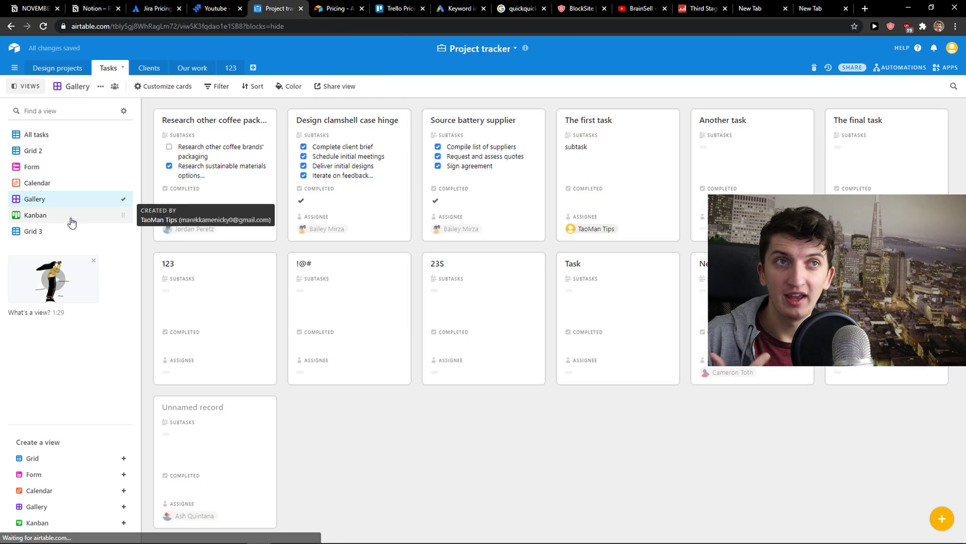
{"action": "left_click", "coordinate": [72, 222]}
{"action": "left_click", "coordinate": [69, 233]}
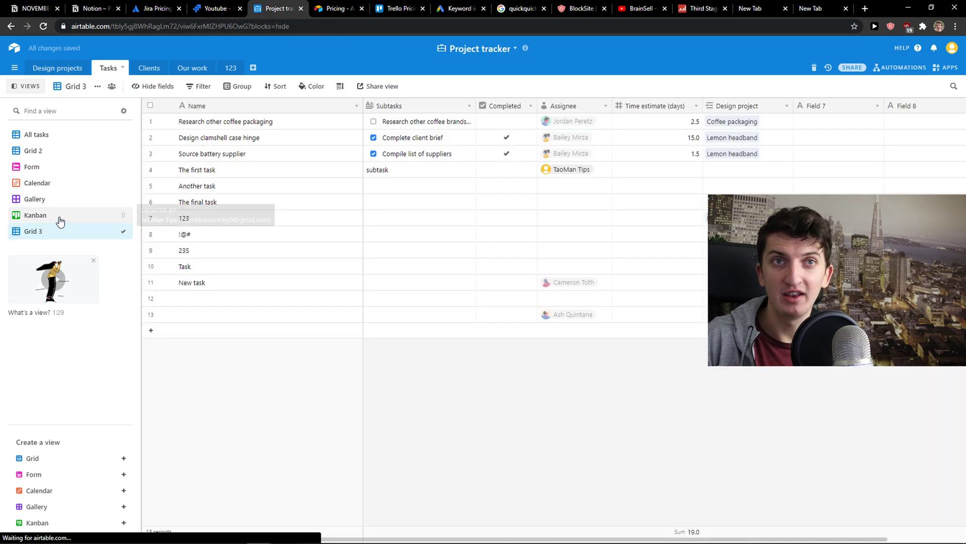
{"action": "left_click", "coordinate": [60, 220]}
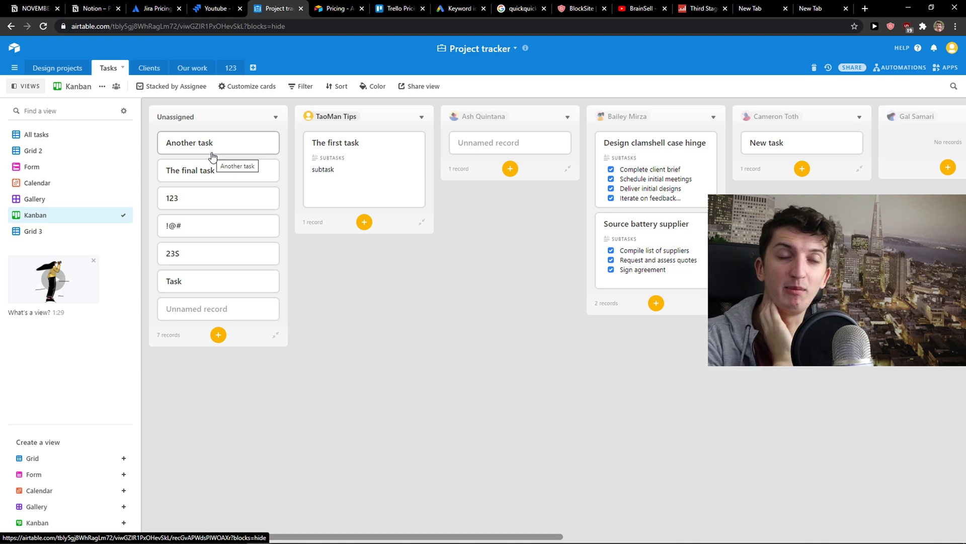
Expand the Another task record from All tasks, review its Subtasks, then switch to Clients
{"action": "left_click", "coordinate": [88, 137]}
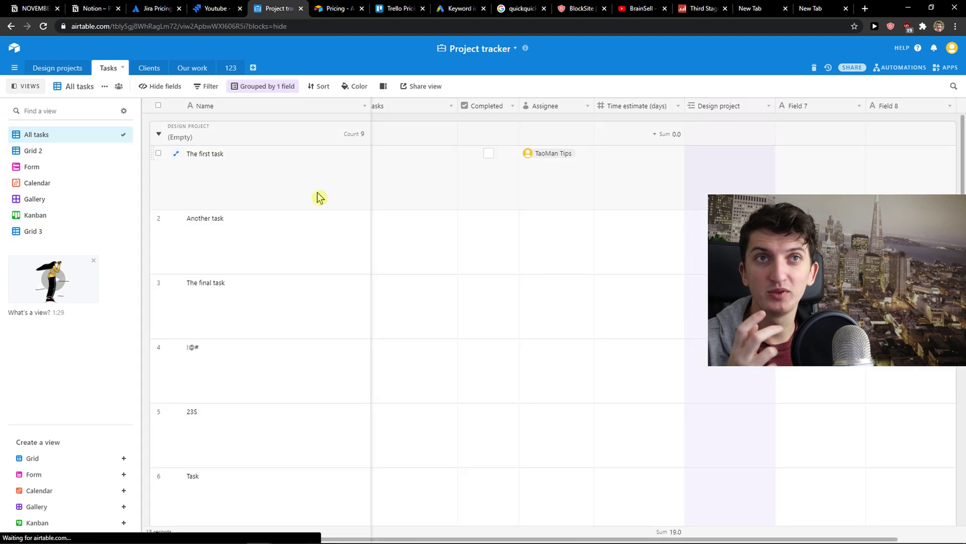
{"action": "left_click", "coordinate": [218, 227]}
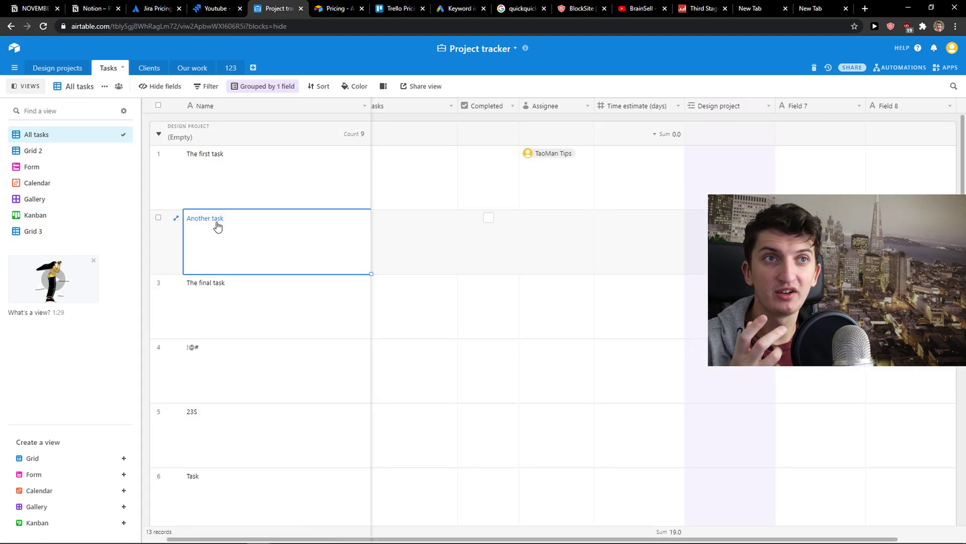
{"action": "left_click", "coordinate": [176, 217]}
{"action": "left_click", "coordinate": [367, 218]}
{"action": "scroll", "coordinate": [365, 225], "scroll_direction": "down", "scroll_amount": 1}
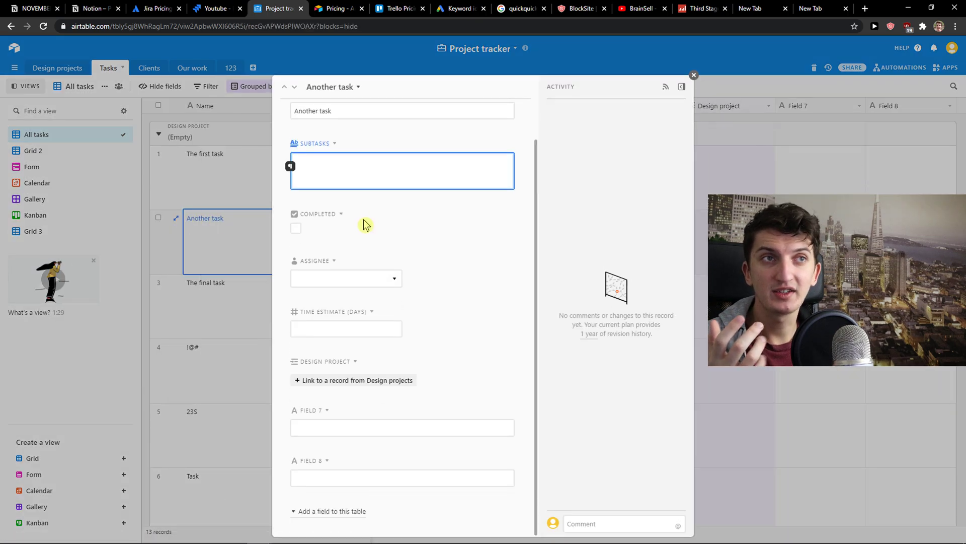
{"action": "scroll", "coordinate": [360, 219], "scroll_direction": "up", "scroll_amount": 1}
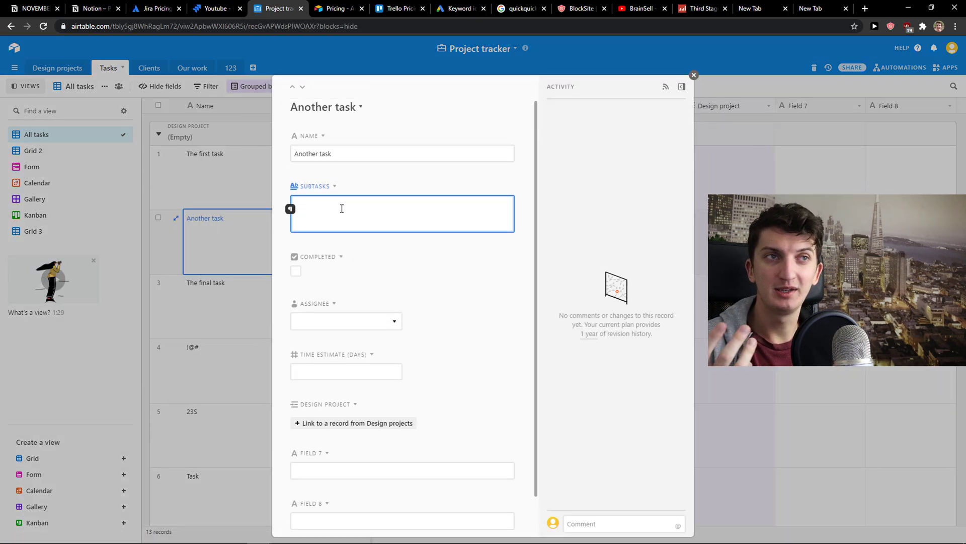
{"action": "left_click", "coordinate": [222, 215]}
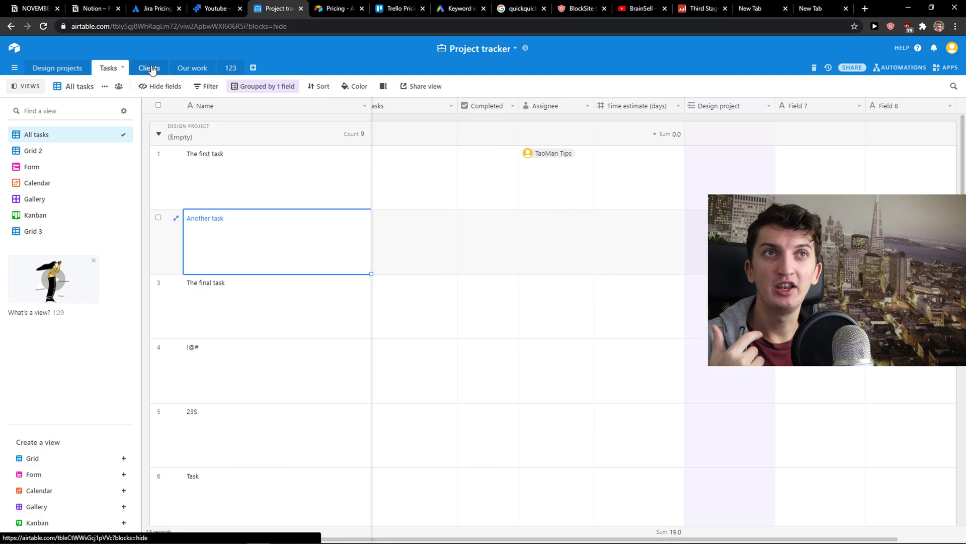
{"action": "left_click", "coordinate": [151, 69]}
Add a new Duration field after Projects in the Clients table
{"action": "left_click", "coordinate": [732, 106]}
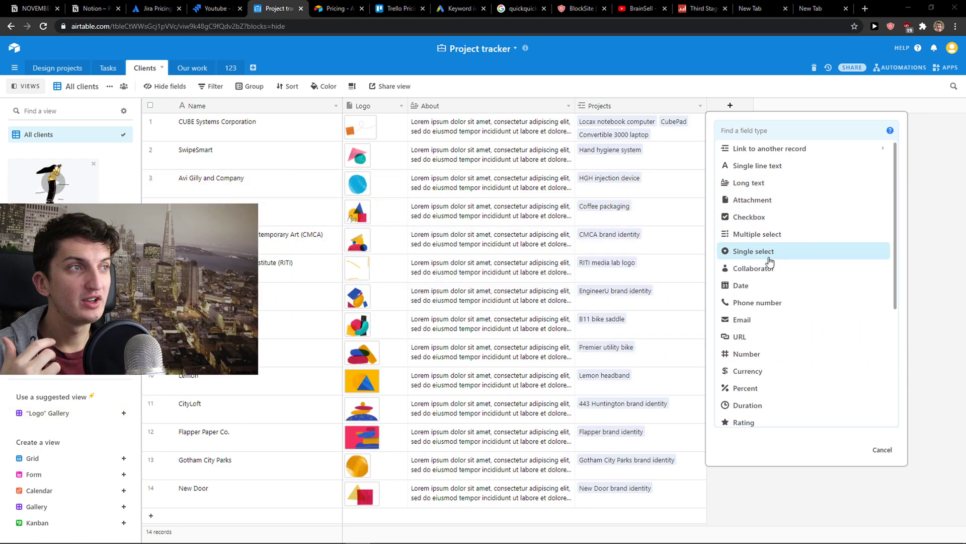
{"action": "scroll", "coordinate": [785, 282], "scroll_direction": "down", "scroll_amount": 2}
{"action": "scroll", "coordinate": [785, 302], "scroll_direction": "down", "scroll_amount": 1}
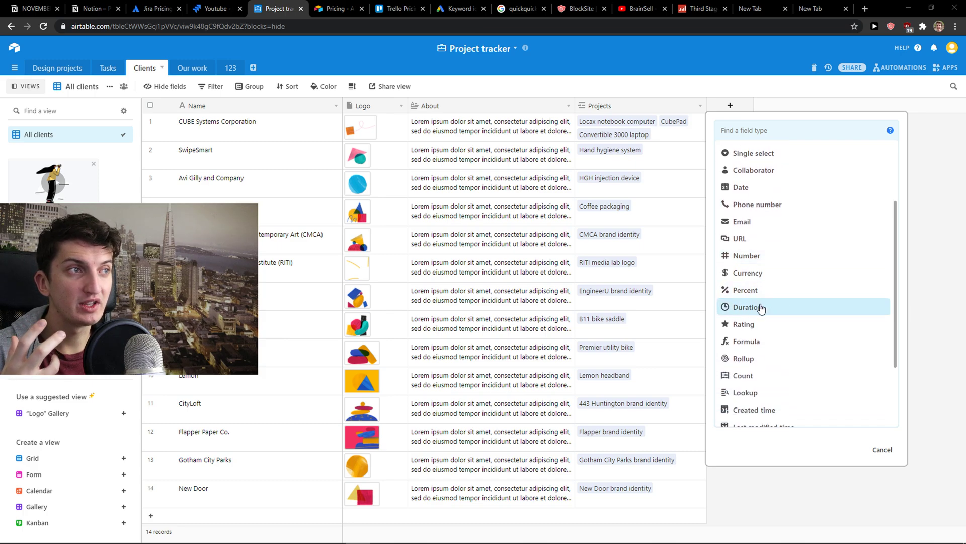
{"action": "left_click", "coordinate": [761, 307]}
{"action": "left_click", "coordinate": [762, 130]}
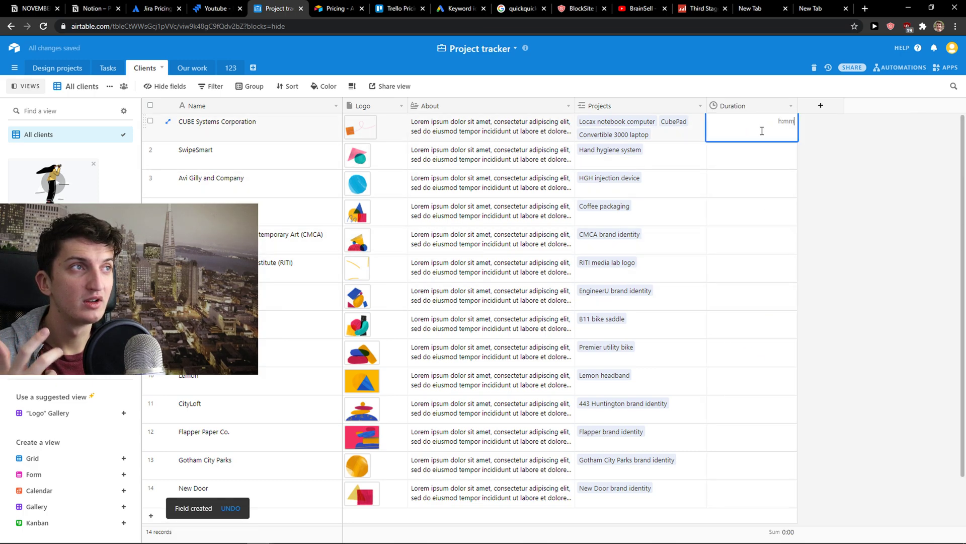
{"action": "key", "text": "Escape"}
{"action": "left_click", "coordinate": [790, 106]}
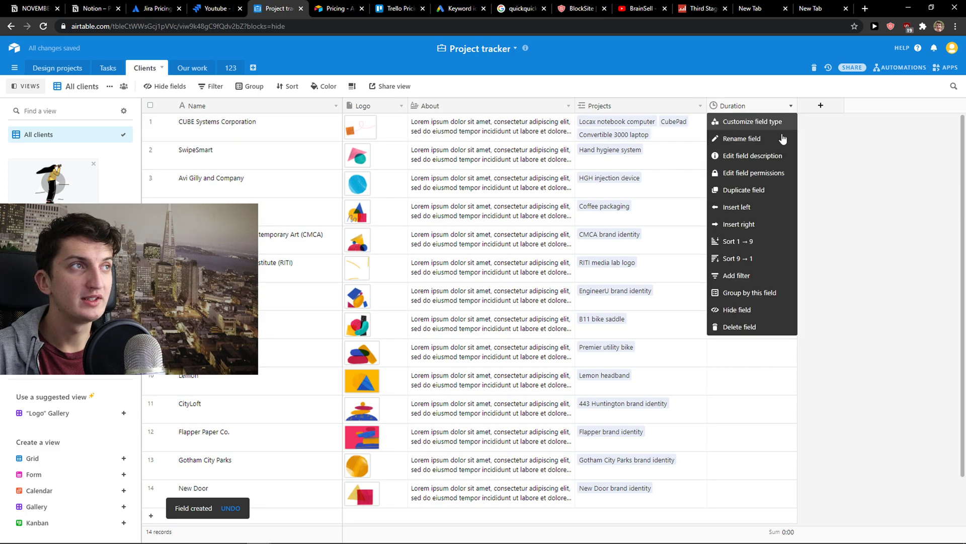
{"action": "left_click", "coordinate": [821, 106]}
Start setting up a Rollup field, then abandon it without creating it
{"action": "left_click", "coordinate": [821, 105]}
{"action": "scroll", "coordinate": [820, 257], "scroll_direction": "down", "scroll_amount": 4}
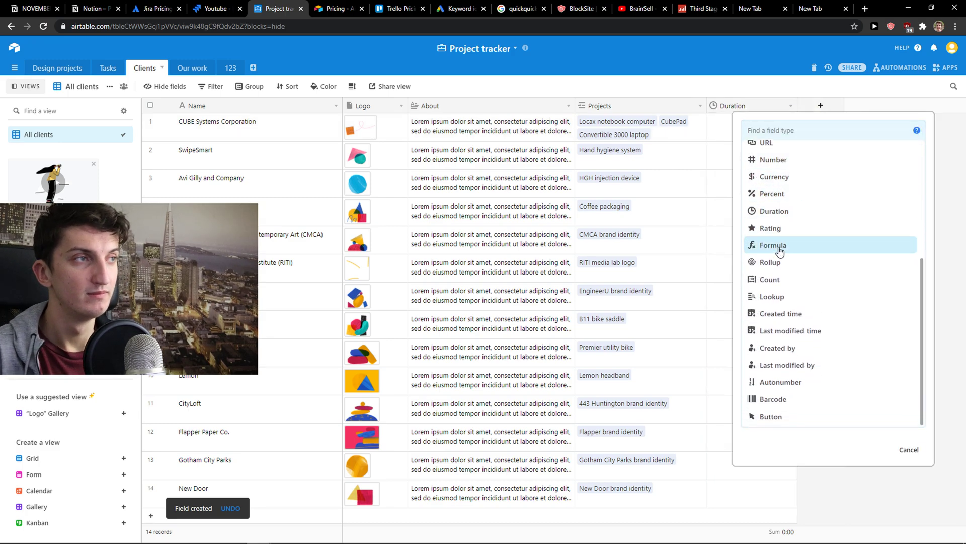
{"action": "left_click", "coordinate": [774, 259]}
{"action": "left_click", "coordinate": [836, 108]}
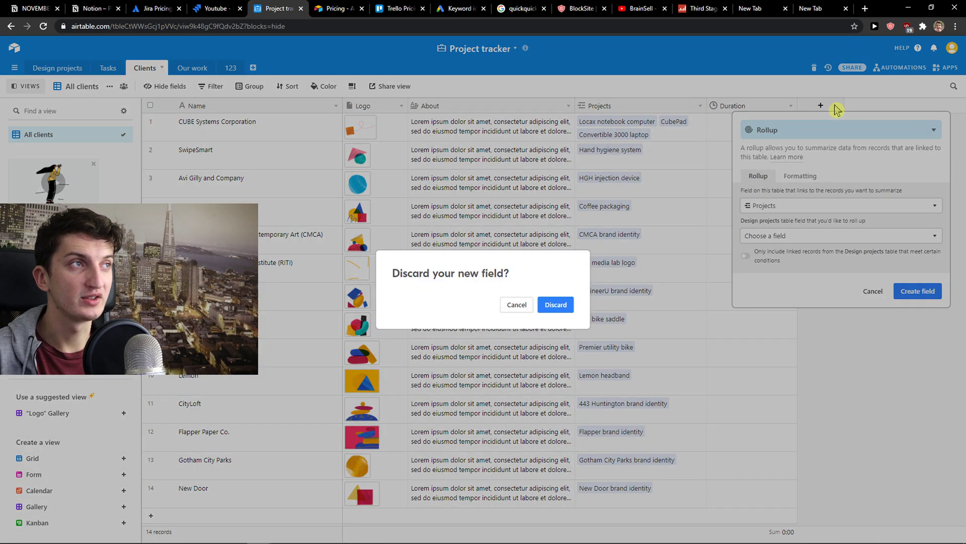
{"action": "left_click", "coordinate": [519, 304]}
{"action": "left_click", "coordinate": [873, 292]}
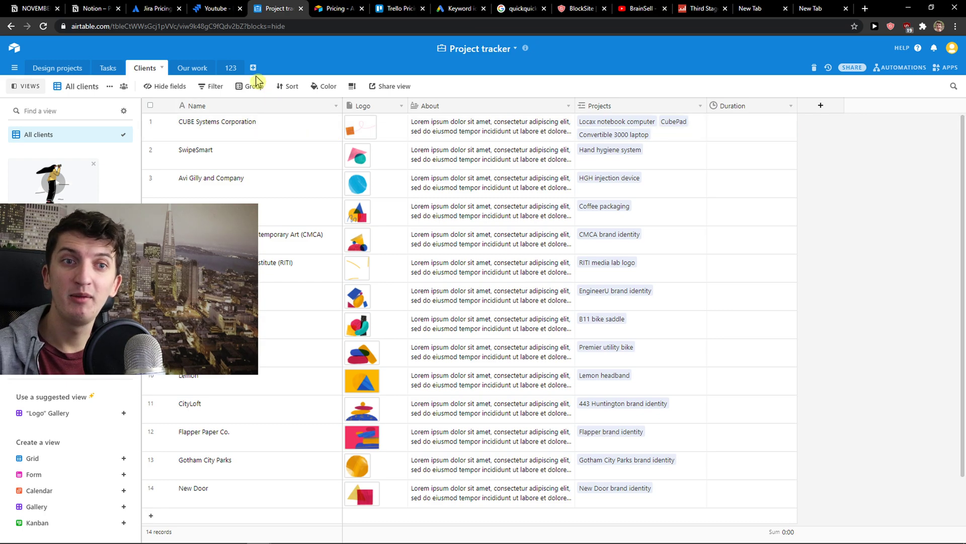
{"action": "left_click", "coordinate": [170, 7]}
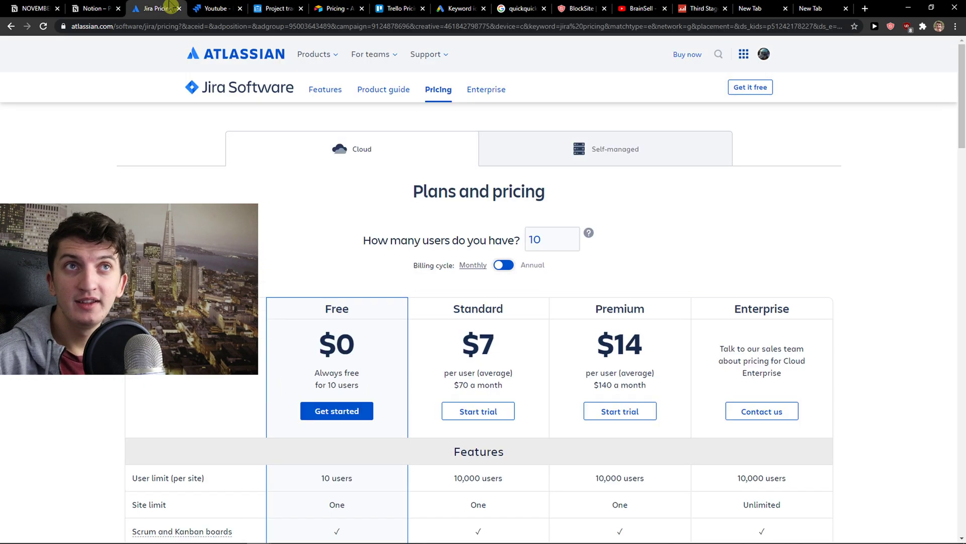
{"action": "left_click", "coordinate": [269, 8]}
{"action": "left_click", "coordinate": [156, 8]}
{"action": "left_click", "coordinate": [260, 8]}
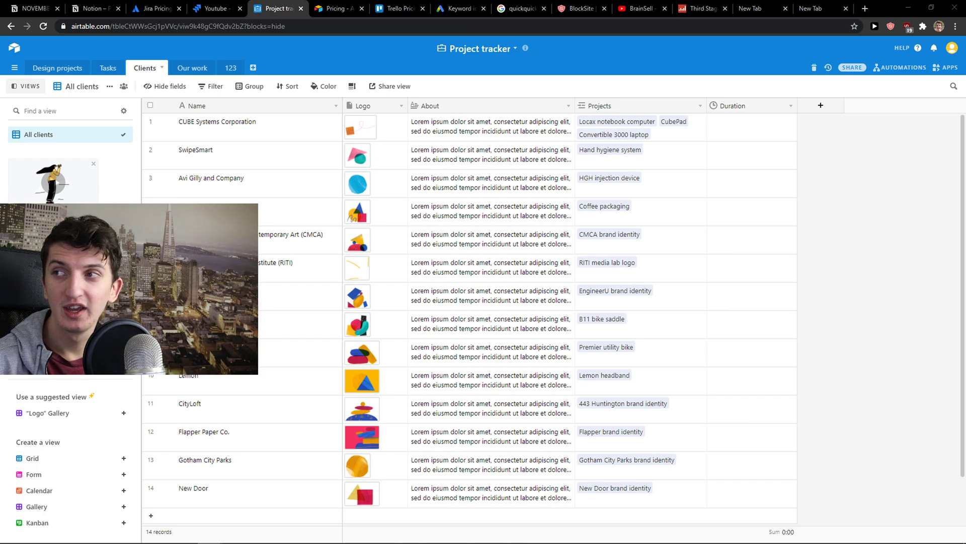
{"action": "scroll", "coordinate": [799, 211], "scroll_direction": "down", "scroll_amount": 1}
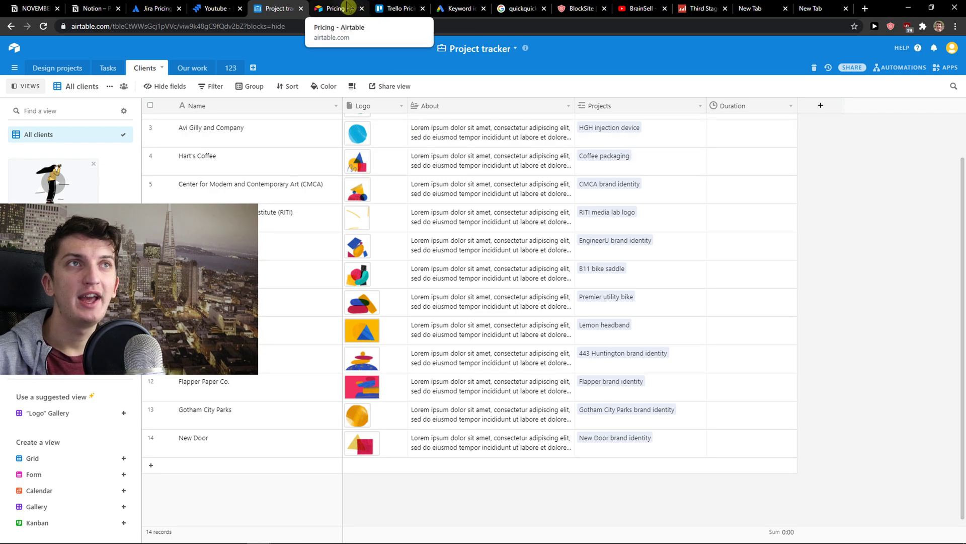
Rearrange the browser tabs so Airtable Pricing sits beside Jira Pricing
{"action": "left_click_drag", "start_coordinate": [165, 6], "coordinate": [233, 5]}
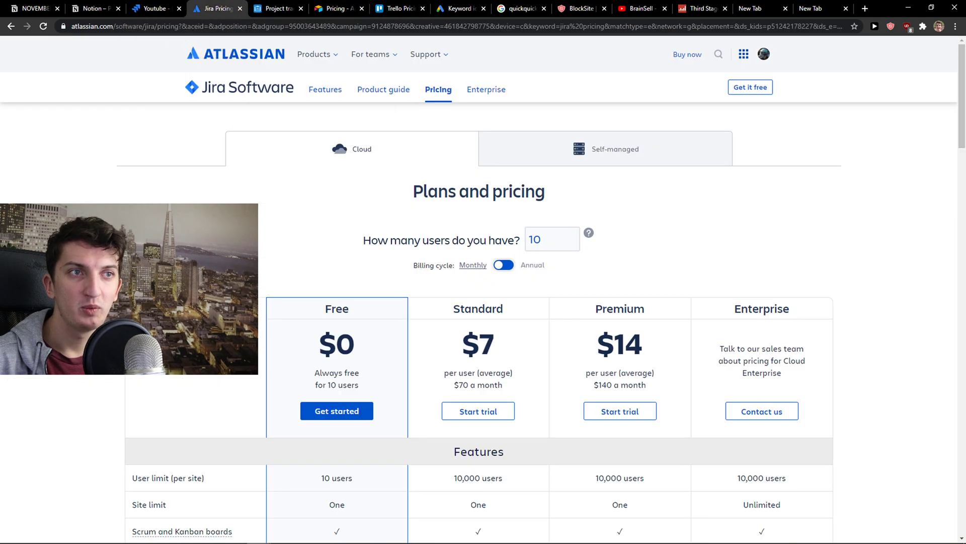
{"action": "left_click_drag", "start_coordinate": [335, 8], "coordinate": [282, 6]}
{"action": "left_click", "coordinate": [217, 8]}
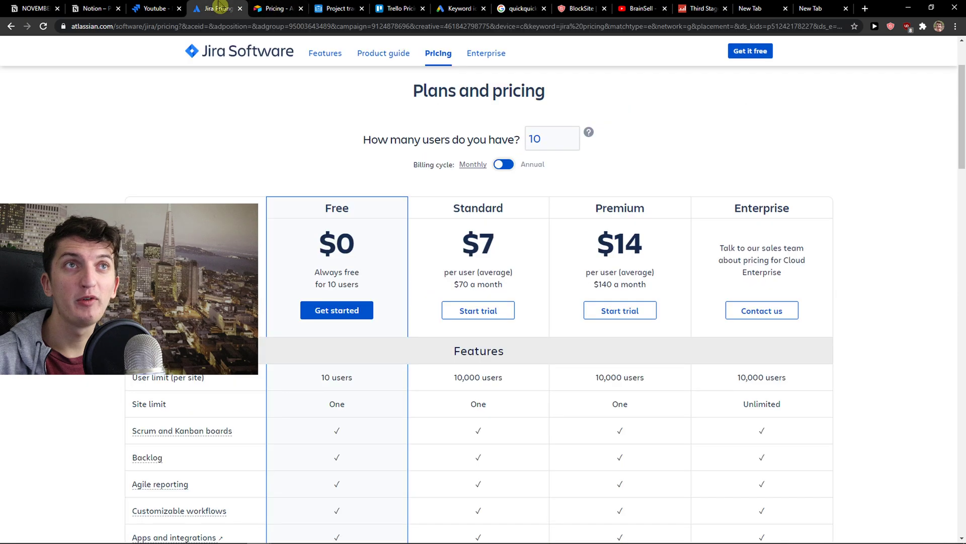
{"action": "left_click", "coordinate": [273, 6]}
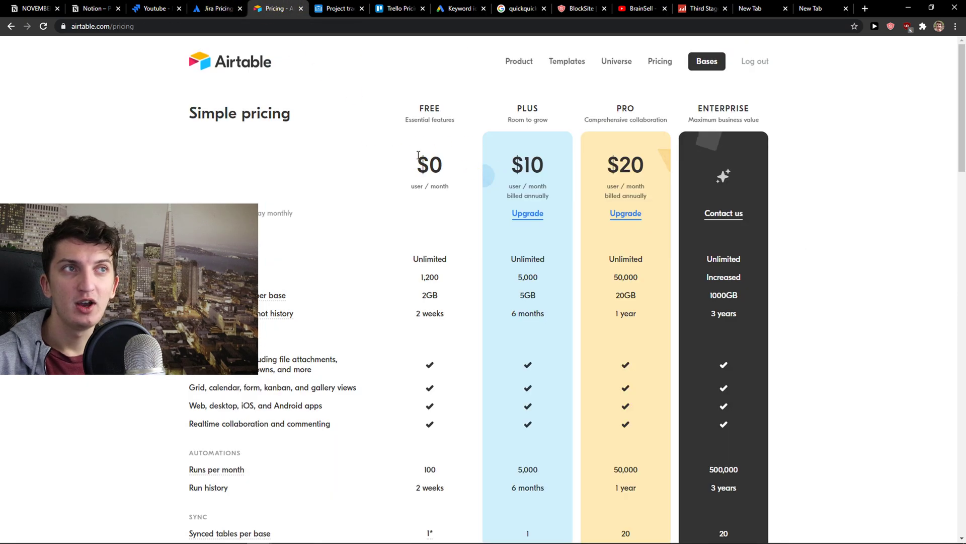
Scroll through Airtable's plans, highlighting the Free plan's $0 per user / month price
{"action": "scroll", "coordinate": [406, 162], "scroll_direction": "down", "scroll_amount": 1}
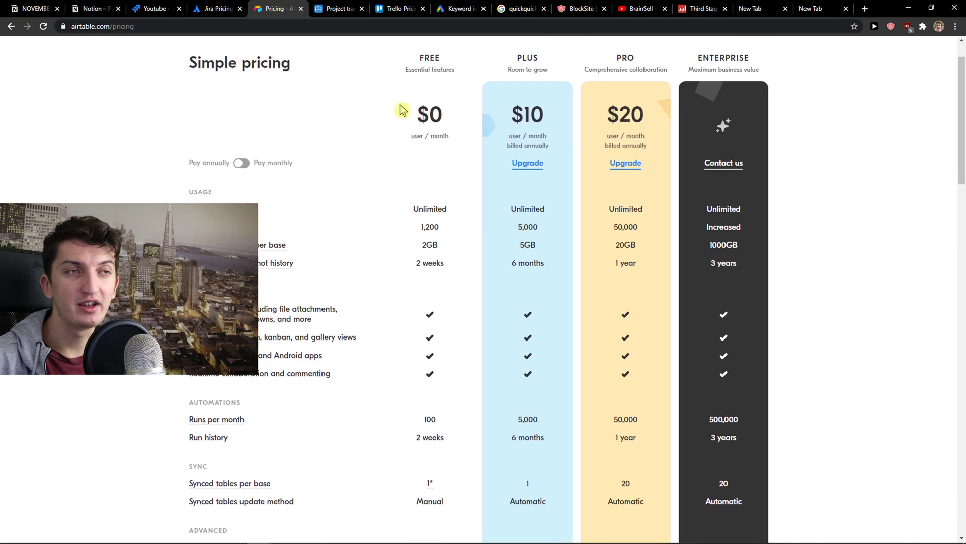
{"action": "double_click", "coordinate": [431, 114]}
{"action": "triple_click", "coordinate": [430, 135]}
{"action": "scroll", "coordinate": [496, 246], "scroll_direction": "up", "scroll_amount": 1}
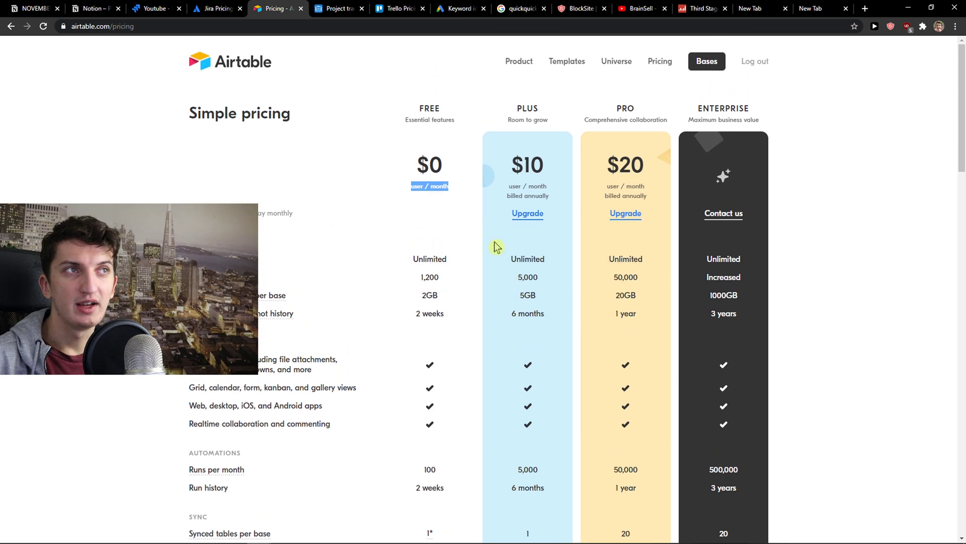
{"action": "scroll", "coordinate": [578, 332], "scroll_direction": "down", "scroll_amount": 4}
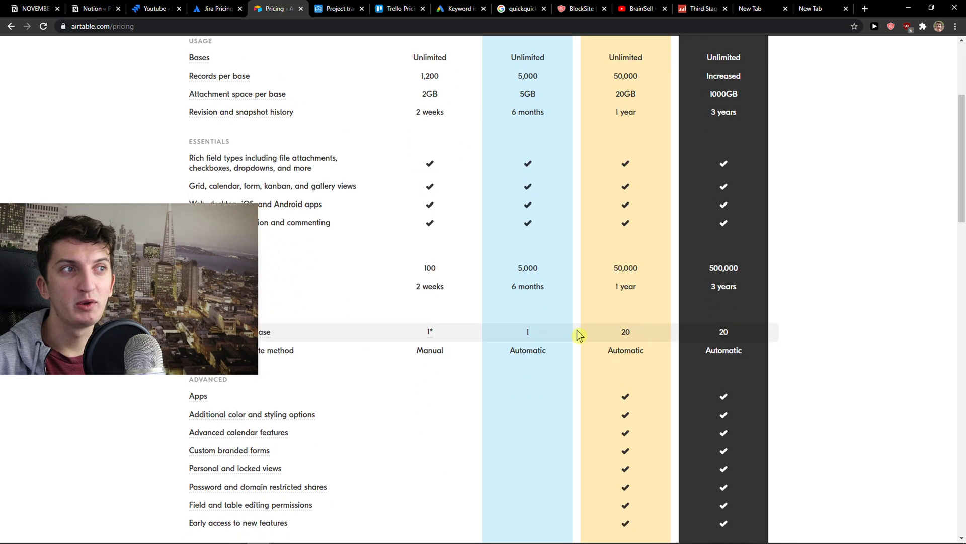
{"action": "scroll", "coordinate": [554, 326], "scroll_direction": "up", "scroll_amount": 4}
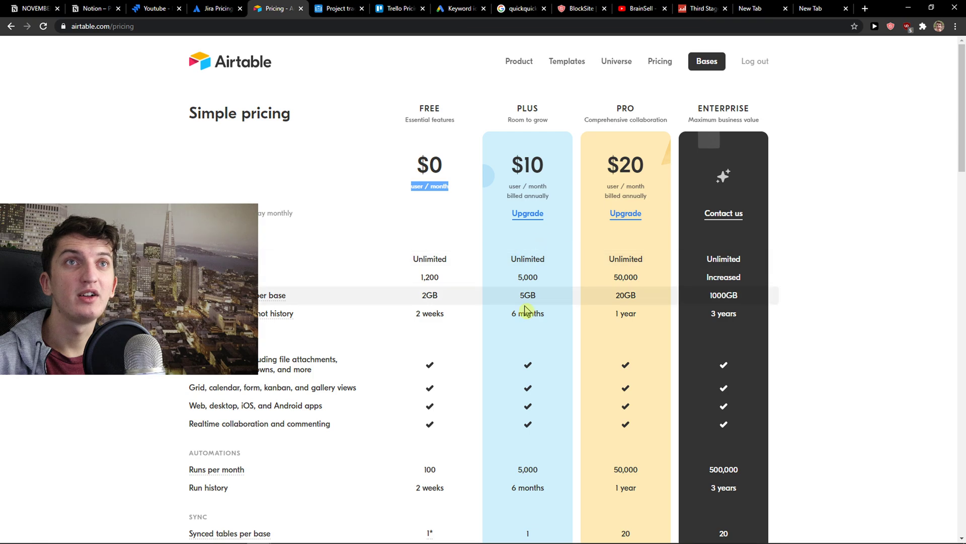
{"action": "scroll", "coordinate": [524, 308], "scroll_direction": "down", "scroll_amount": 7}
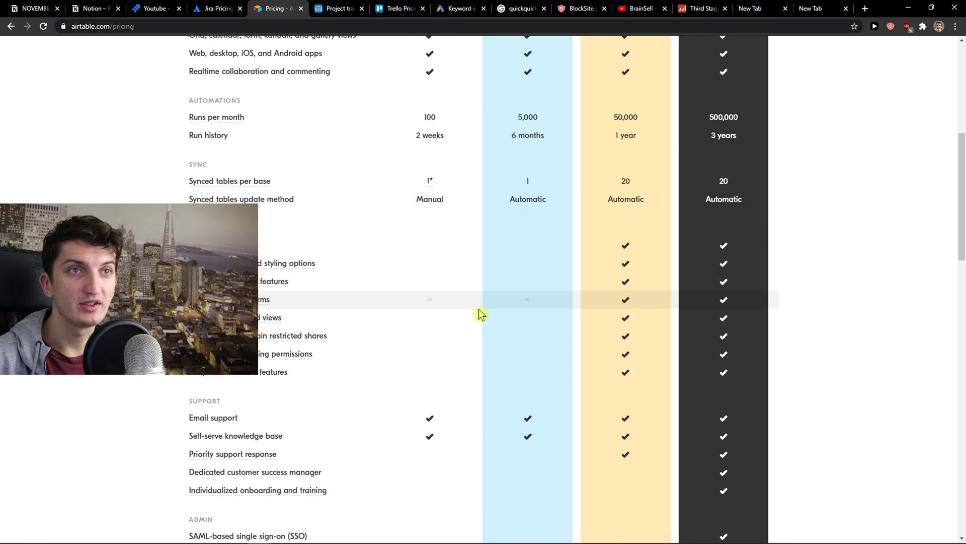
{"action": "left_click_drag", "start_coordinate": [520, 292], "coordinate": [533, 386]}
{"action": "scroll", "coordinate": [511, 367], "scroll_direction": "down", "scroll_amount": 4}
{"action": "scroll", "coordinate": [496, 368], "scroll_direction": "up", "scroll_amount": 7}
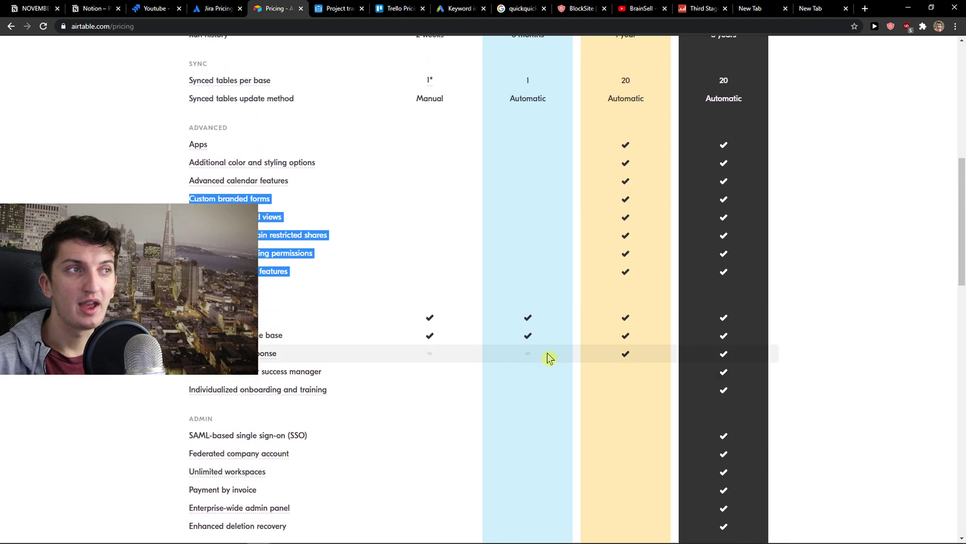
{"action": "scroll", "coordinate": [583, 326], "scroll_direction": "up", "scroll_amount": 4}
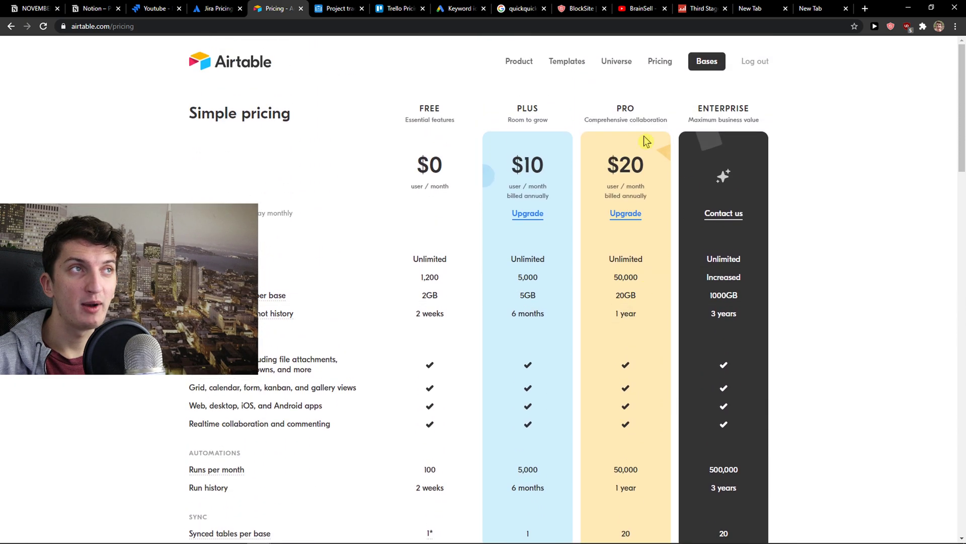
Compare with Jira's pricing page, then return to Airtable's pricing page
{"action": "left_click", "coordinate": [214, 9]}
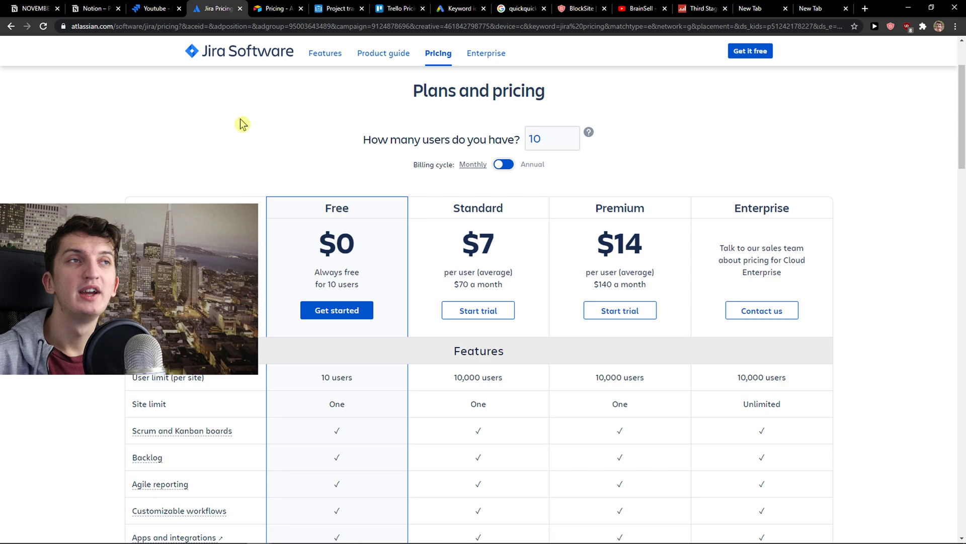
{"action": "scroll", "coordinate": [371, 271], "scroll_direction": "down", "scroll_amount": 1}
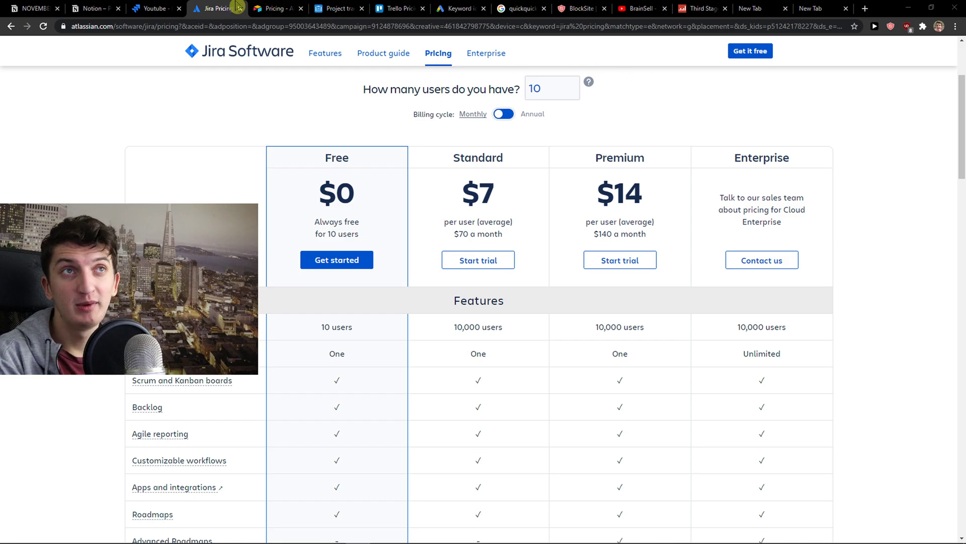
{"action": "left_click", "coordinate": [278, 6]}
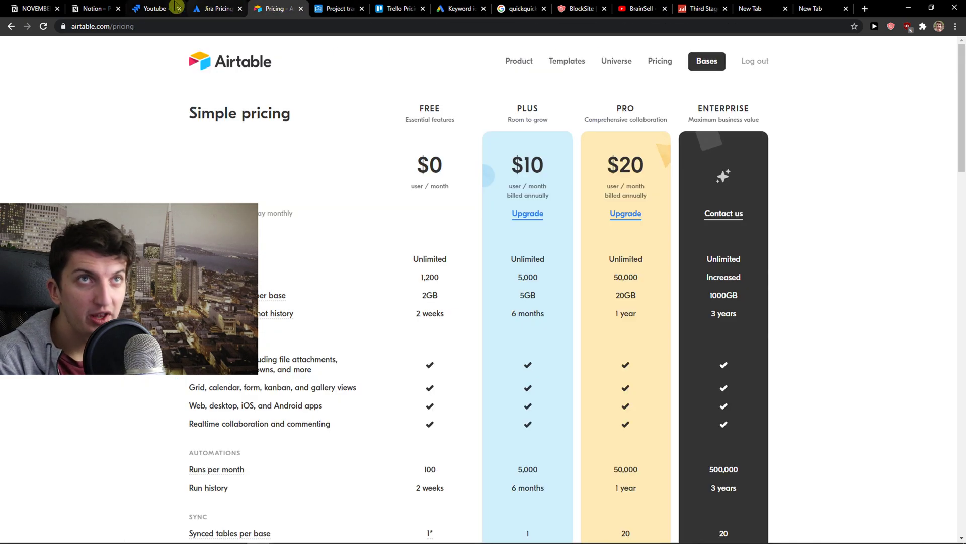
Tour the Youtube roadmap, backlog, sprint board and reports, then show Jira pricing for 10 users
{"action": "left_click", "coordinate": [158, 7]}
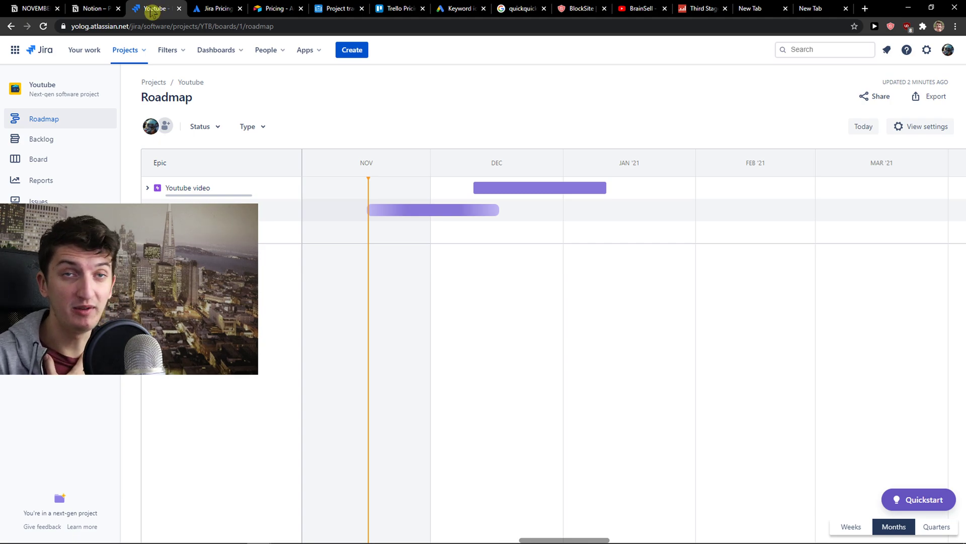
{"action": "left_click", "coordinate": [62, 143]}
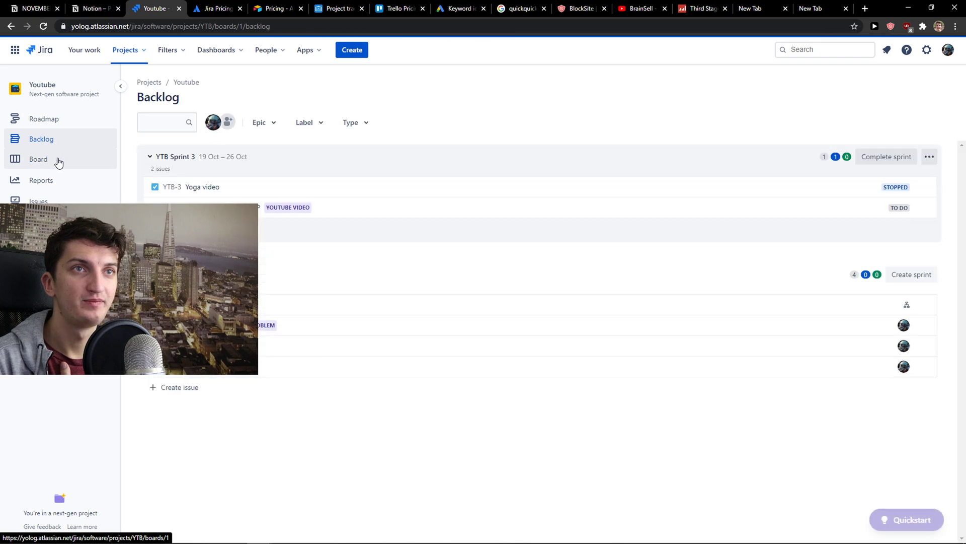
{"action": "left_click", "coordinate": [59, 160]}
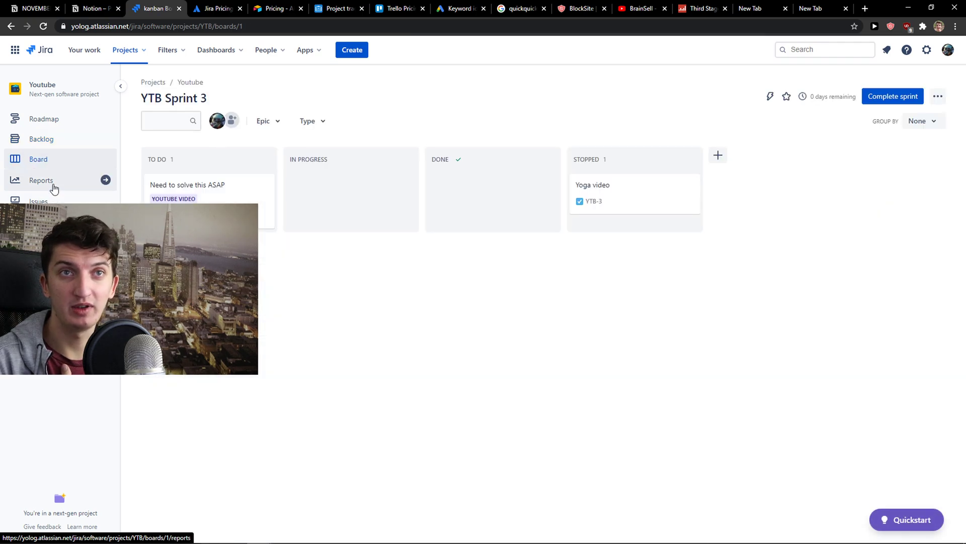
{"action": "left_click", "coordinate": [54, 187]}
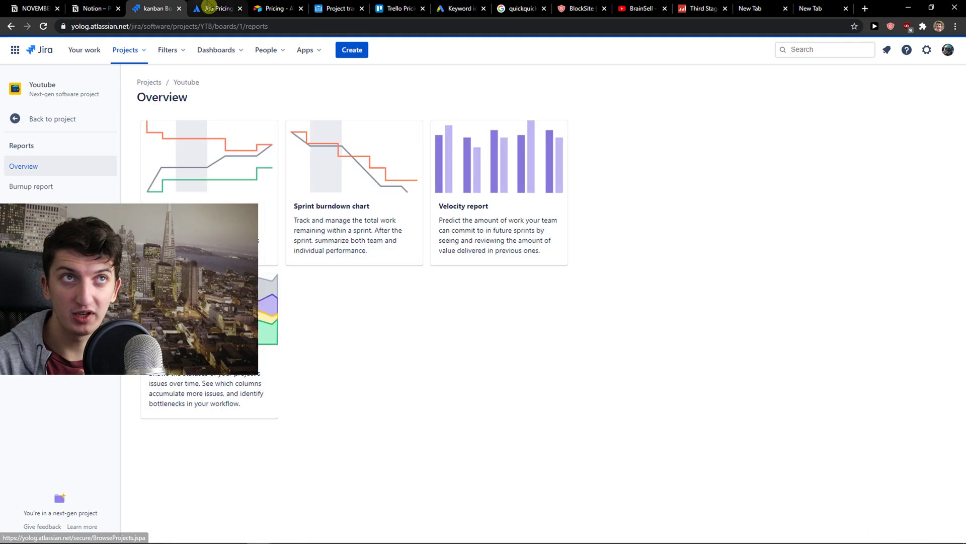
{"action": "left_click", "coordinate": [261, 7]}
{"action": "left_click", "coordinate": [234, 8]}
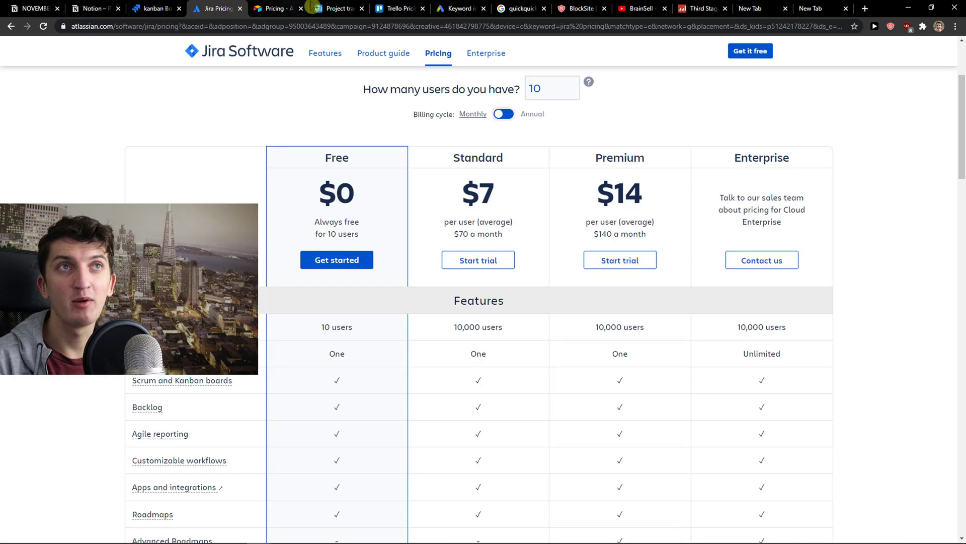
Go back to the Project tracker tab and scroll the Clients grid to the top
{"action": "left_click", "coordinate": [332, 8]}
{"action": "scroll", "coordinate": [391, 419], "scroll_direction": "up", "scroll_amount": 1}
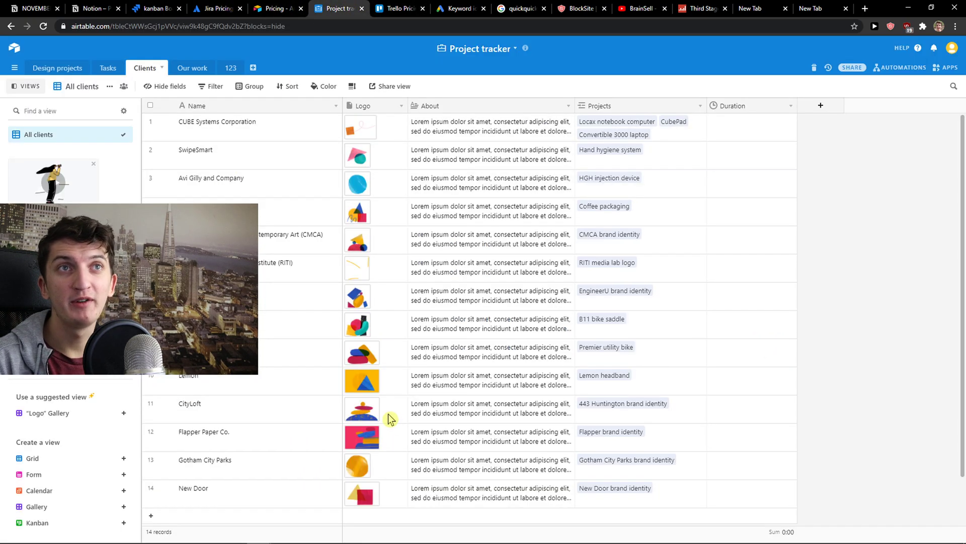